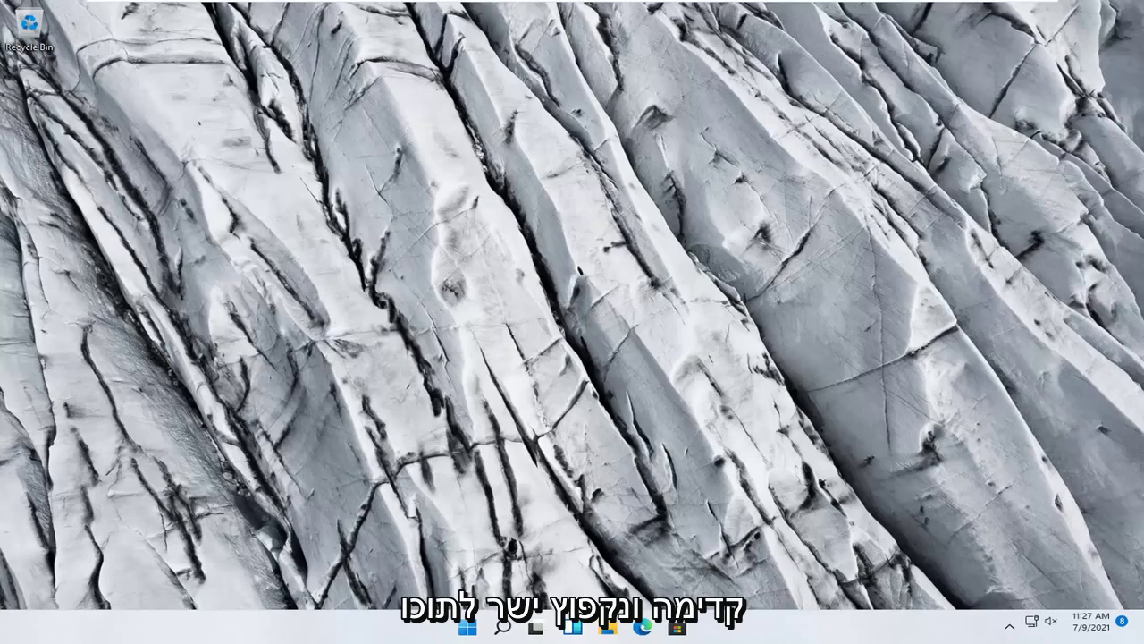
# - Open Settings from the Start quick menu and go to System > Troubleshoot
pyautogui.rightClick(461, 629)
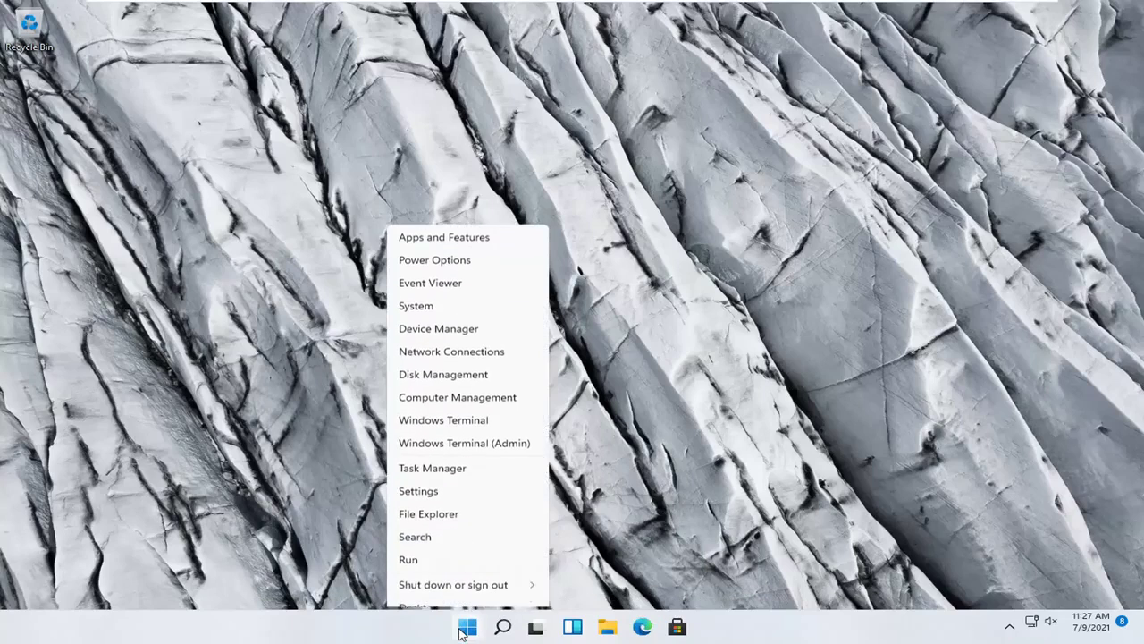
pyautogui.click(439, 485)
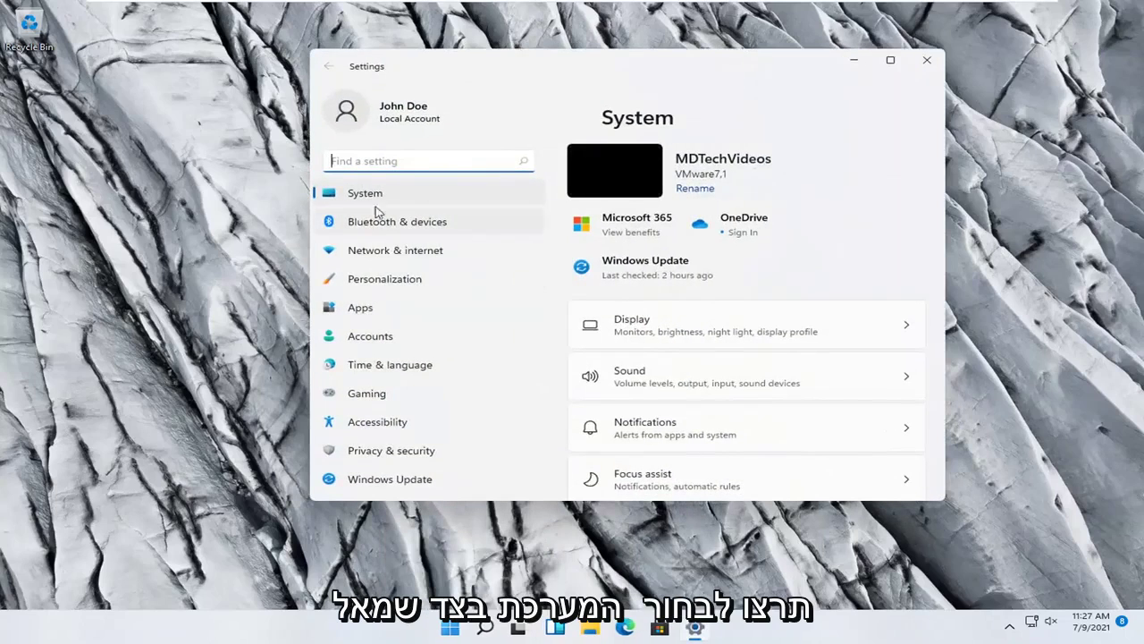
pyautogui.click(364, 195)
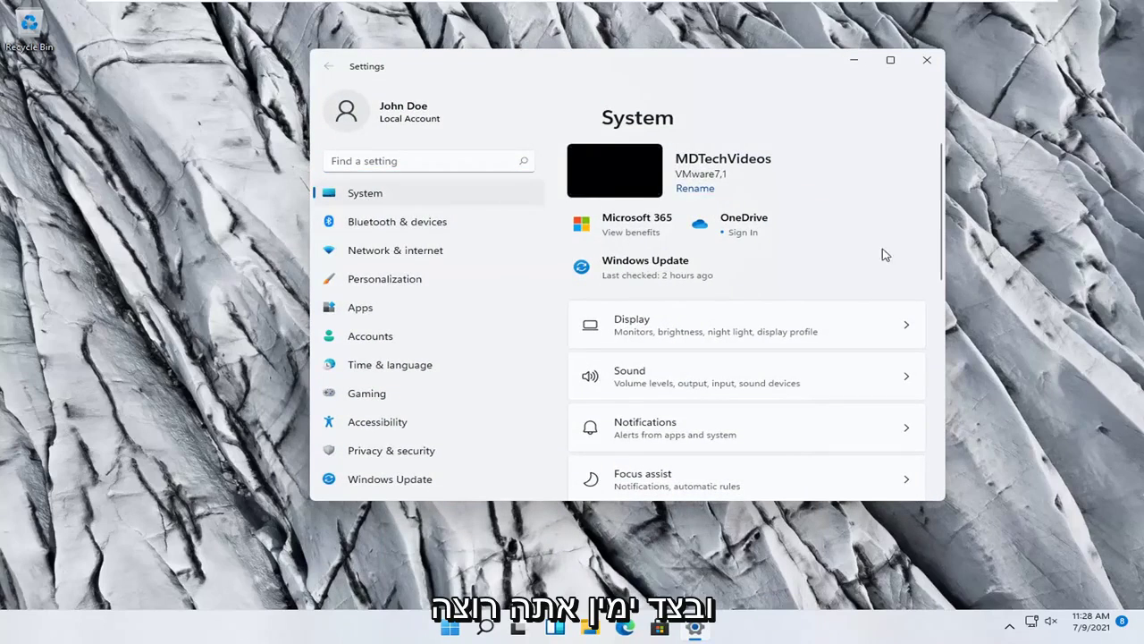
pyautogui.scroll(-5, 763, 324)
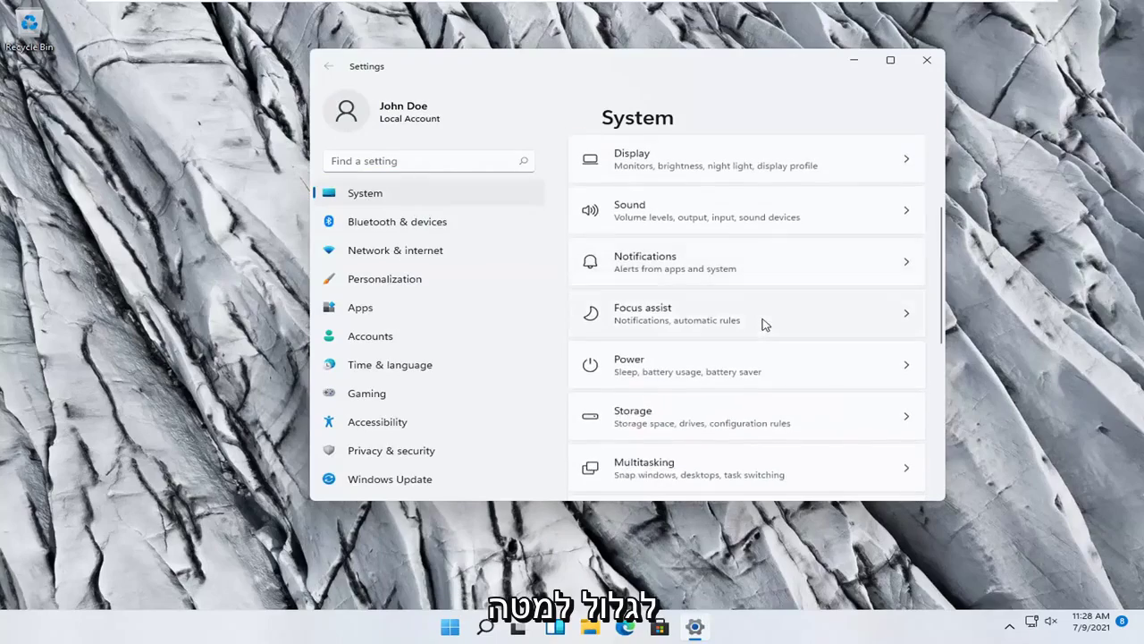
pyautogui.scroll(-2, 763, 324)
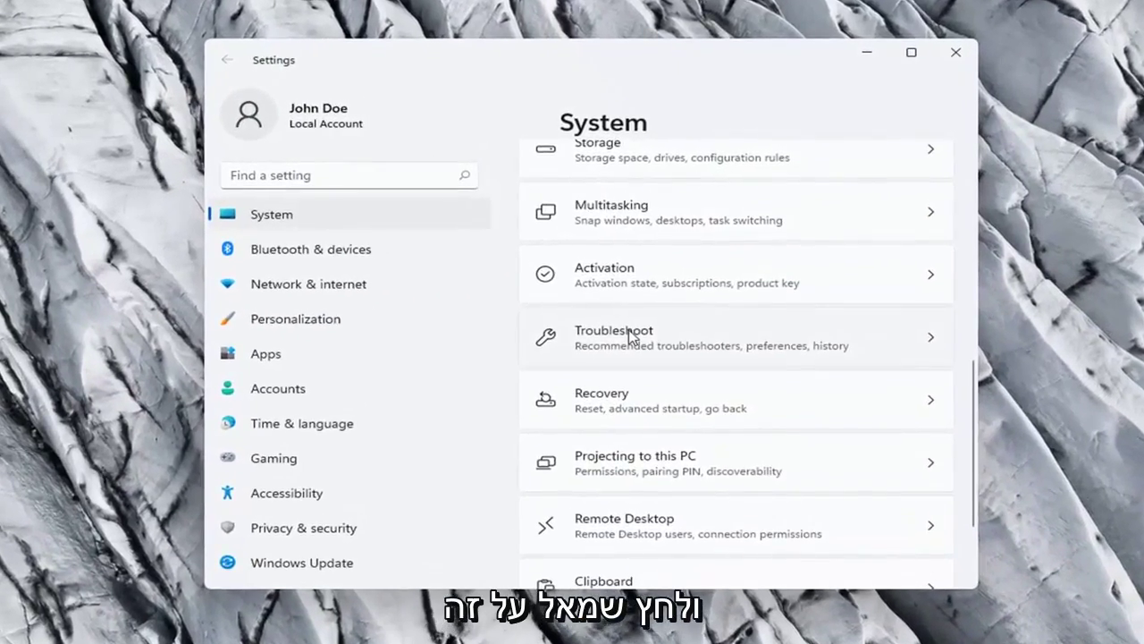
pyautogui.click(635, 328)
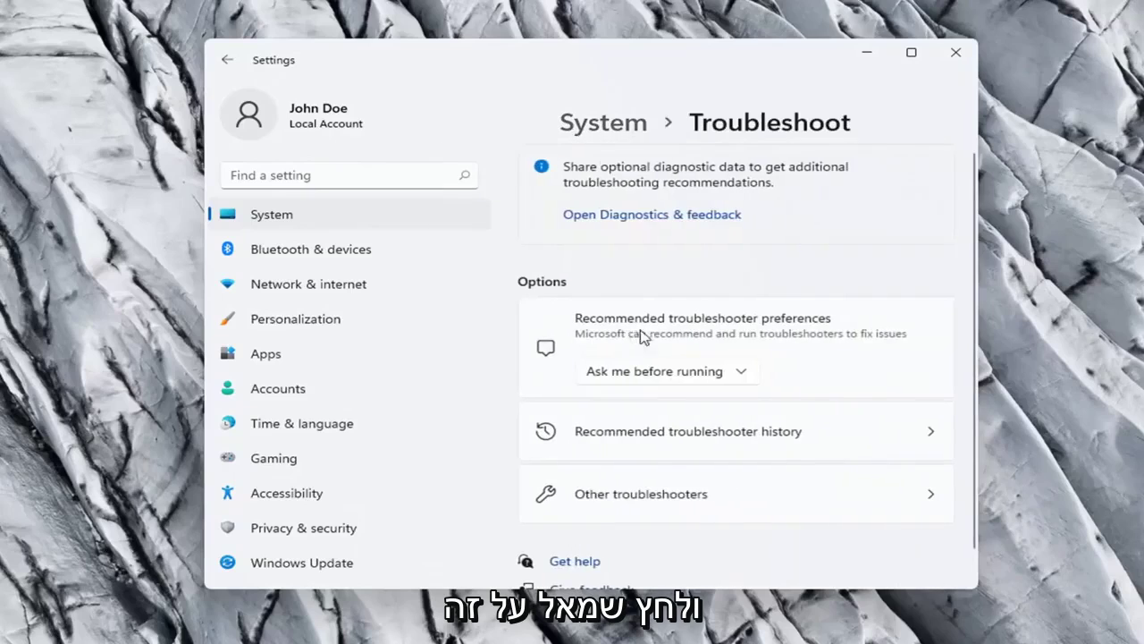
pyautogui.scroll(-1, 742, 307)
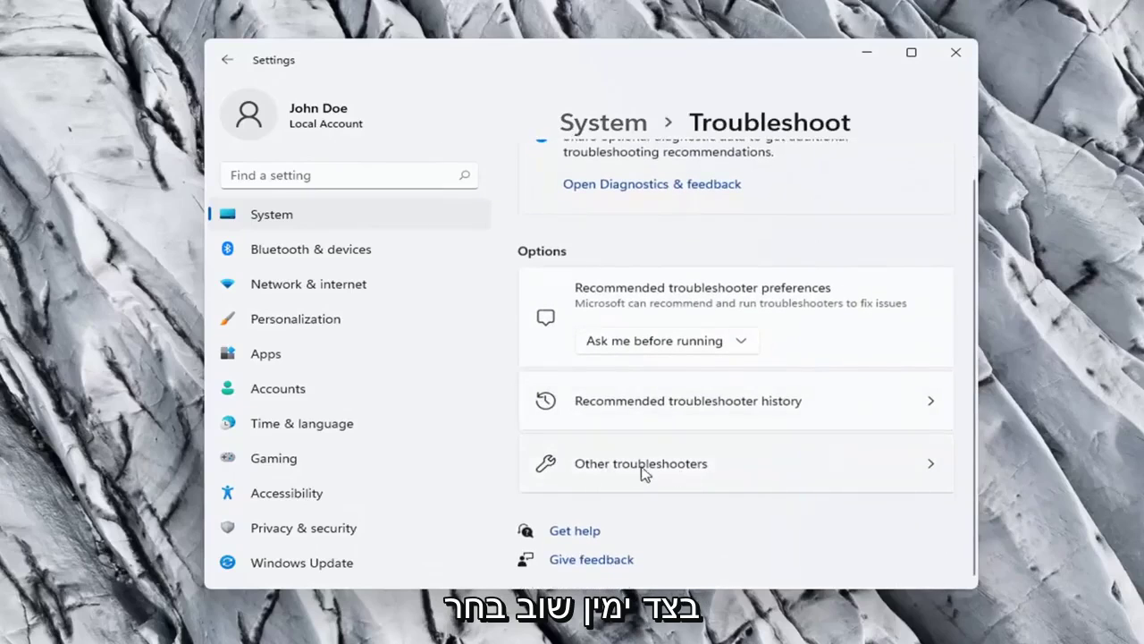
# - Run the Network Adapter troubleshooter from Other troubleshooters, then close it and Settings
pyautogui.click(676, 471)
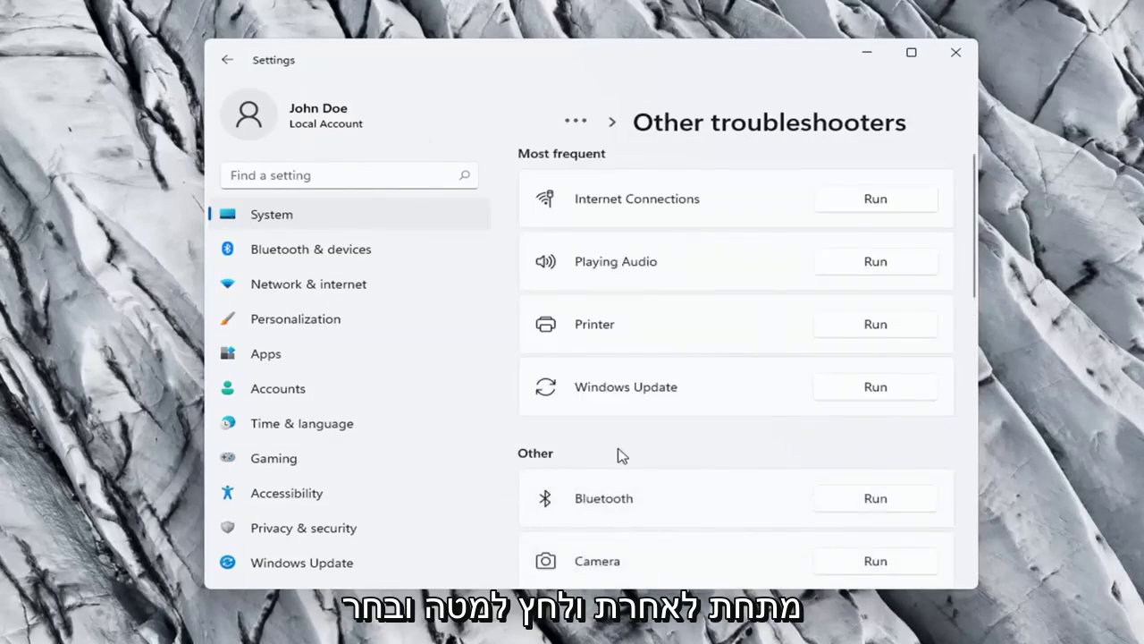
pyautogui.scroll(-2, 620, 455)
pyautogui.scroll(-3, 623, 457)
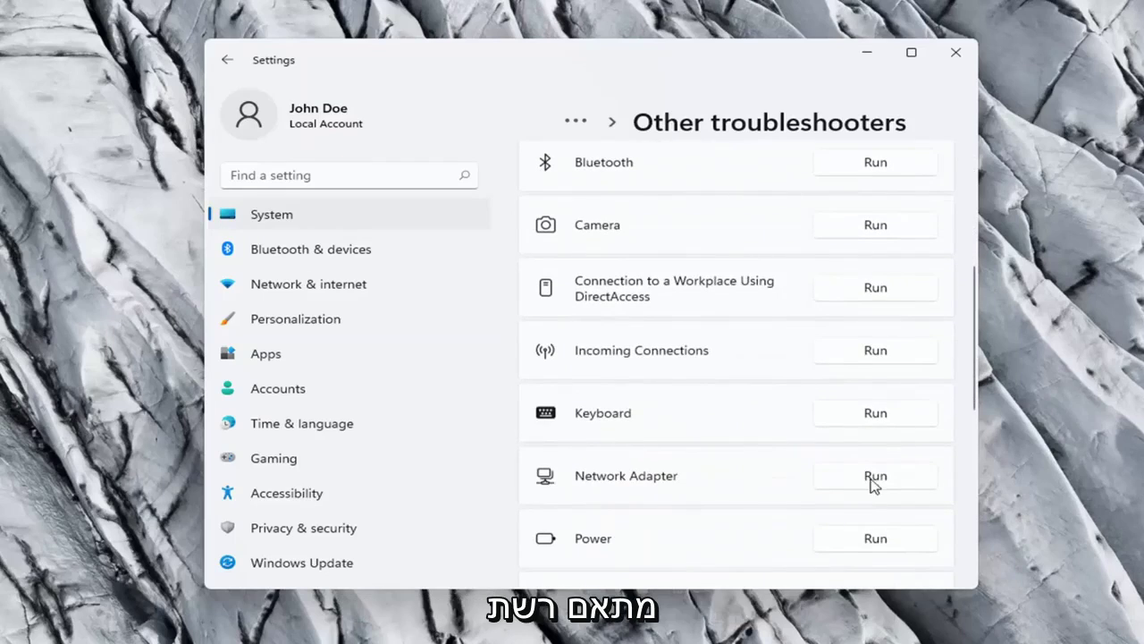
pyautogui.click(879, 479)
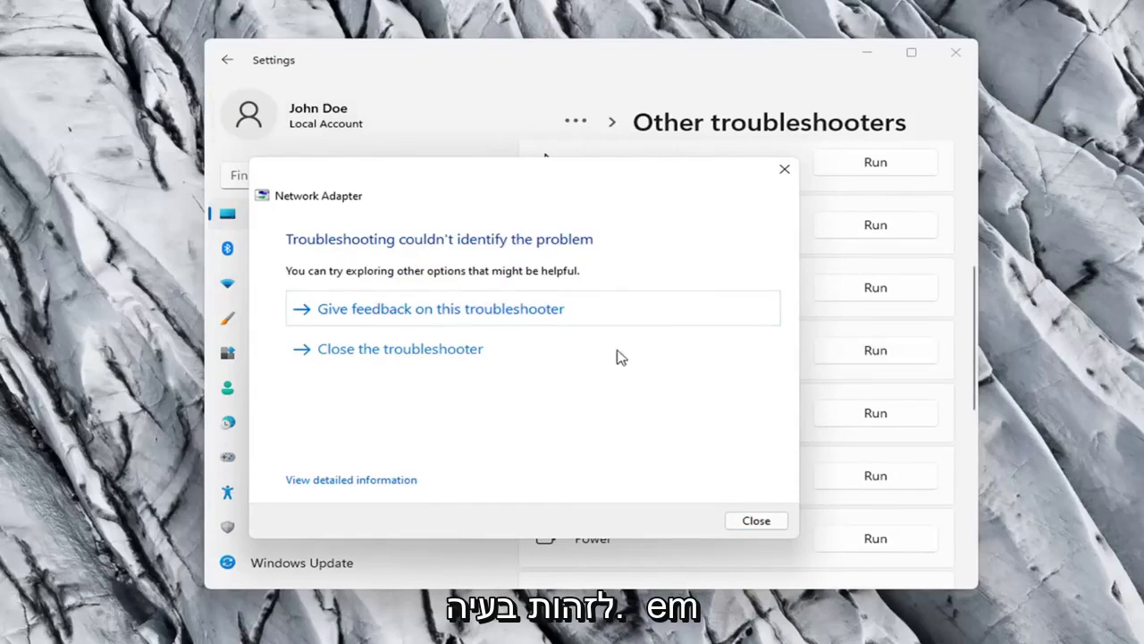
pyautogui.click(749, 526)
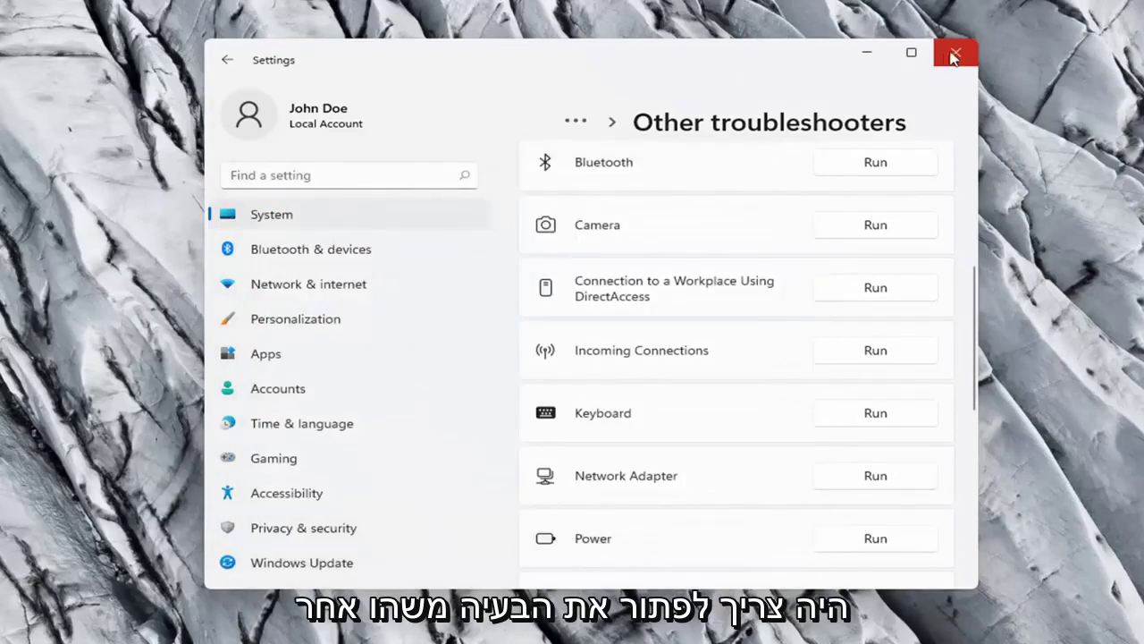
pyautogui.click(953, 56)
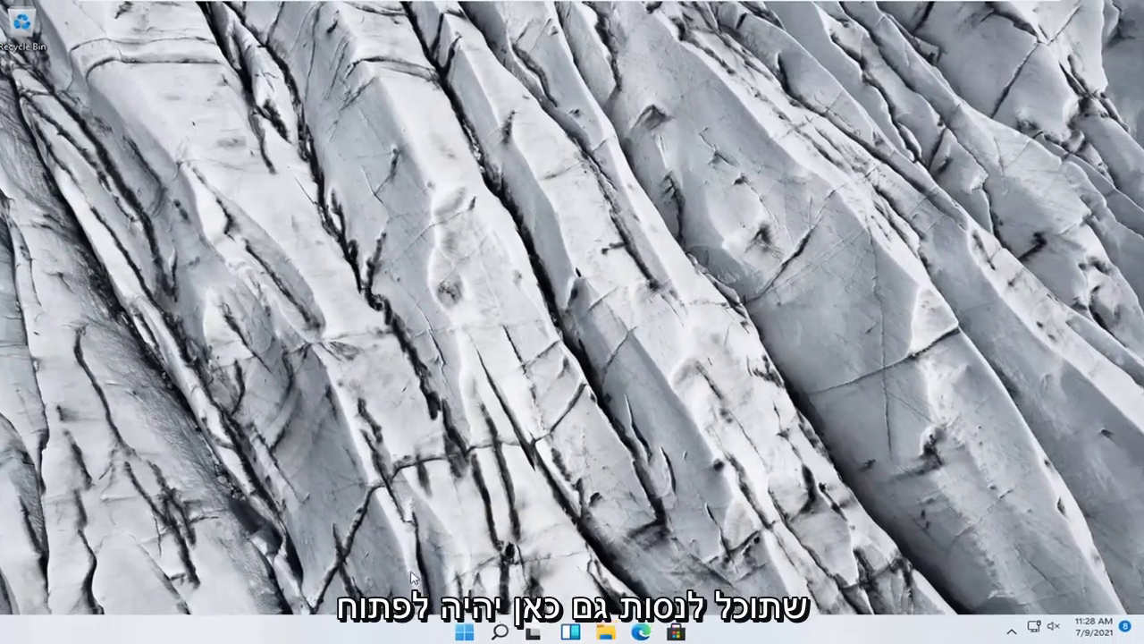
# - Search for 'cmd' and launch Command Prompt as administrator
pyautogui.click(500, 631)
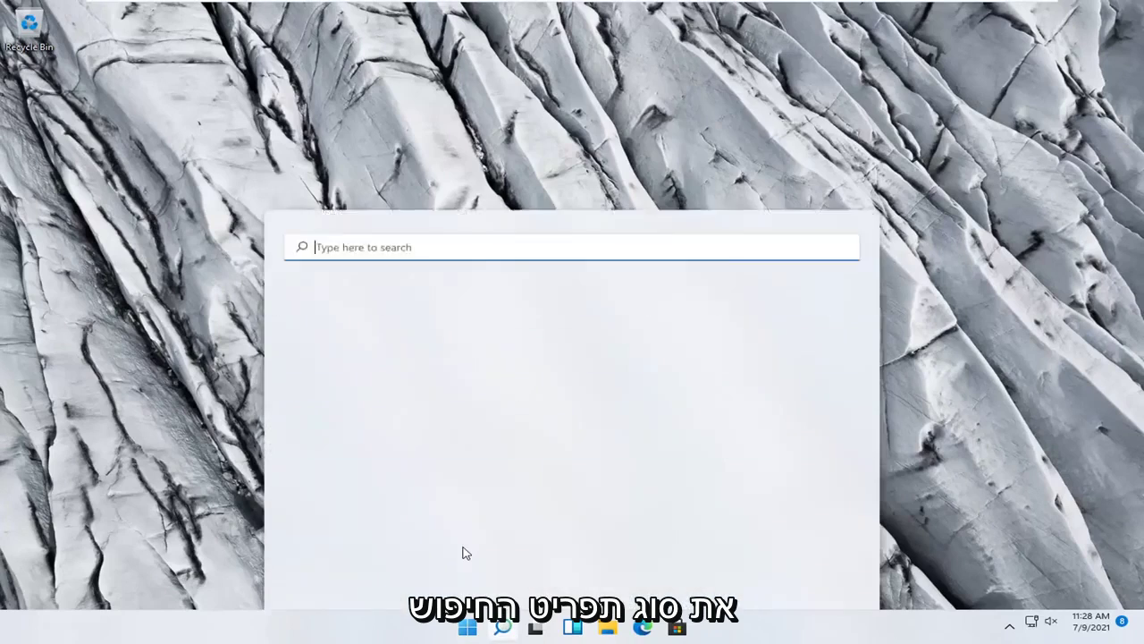
pyautogui.write('cmd')
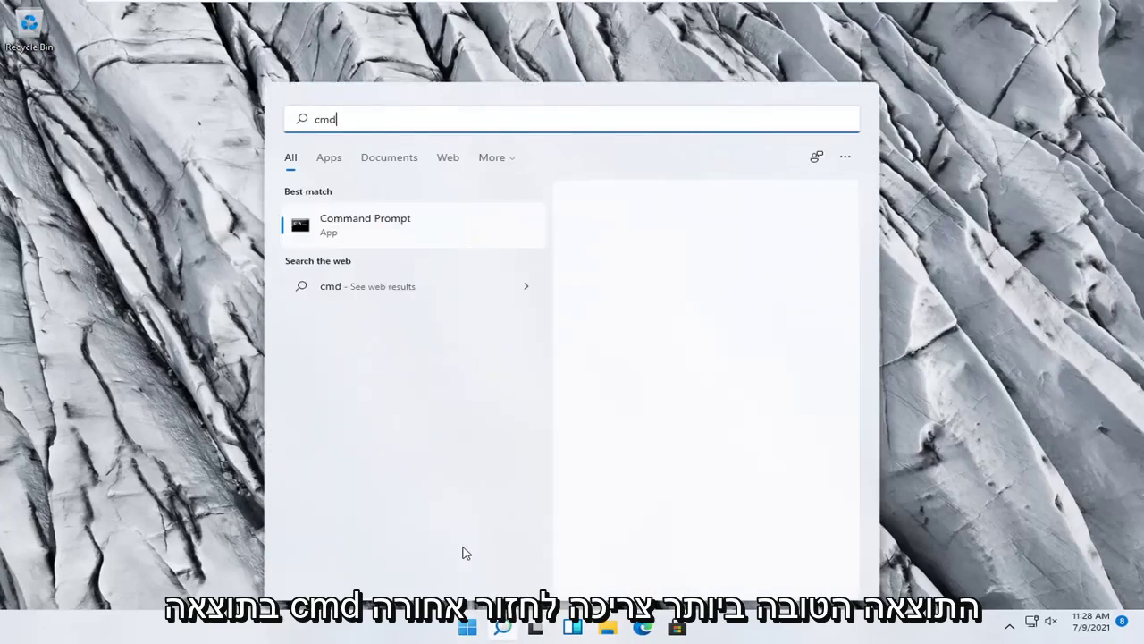
pyautogui.rightClick(362, 235)
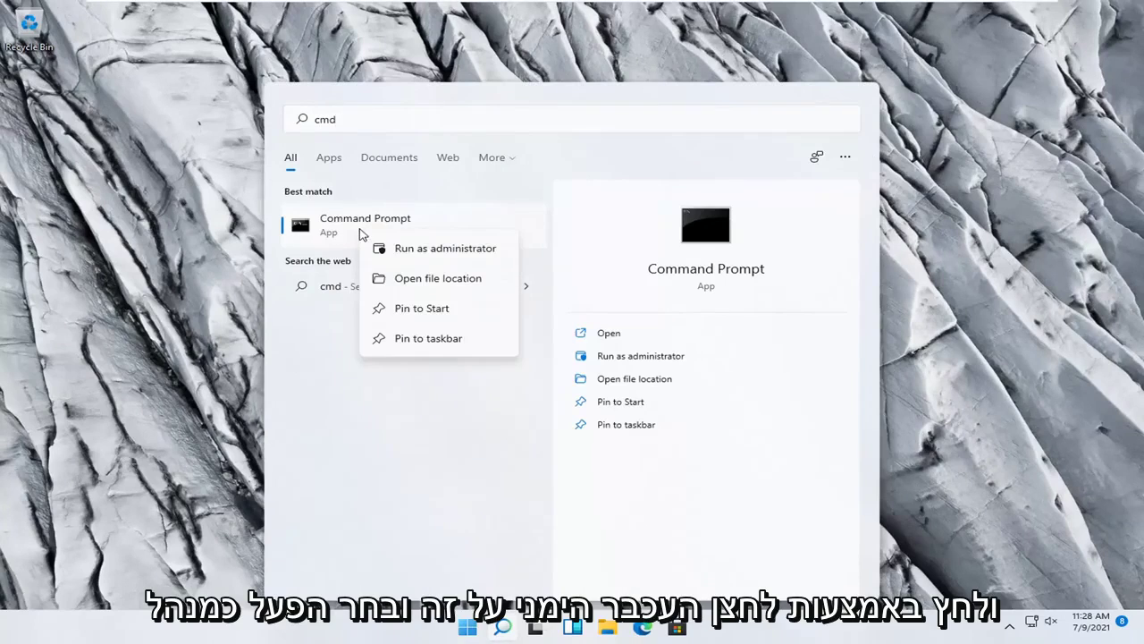
pyautogui.click(414, 251)
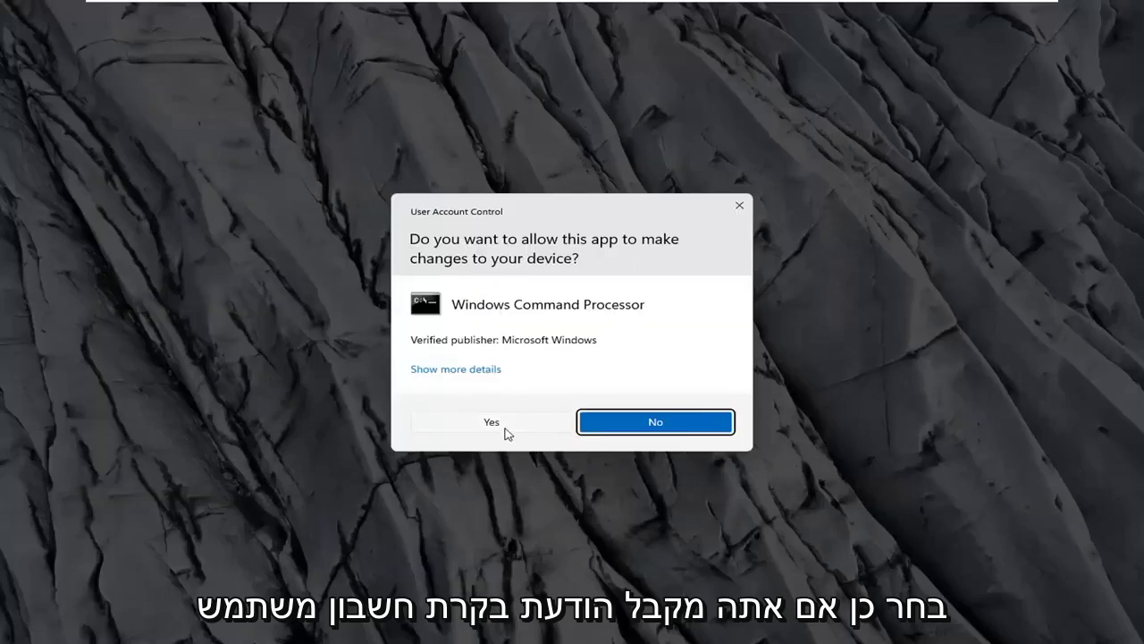
# - Approve the UAC prompt and run ipconfig /flushdns to flush the DNS resolver cache
pyautogui.click(504, 429)
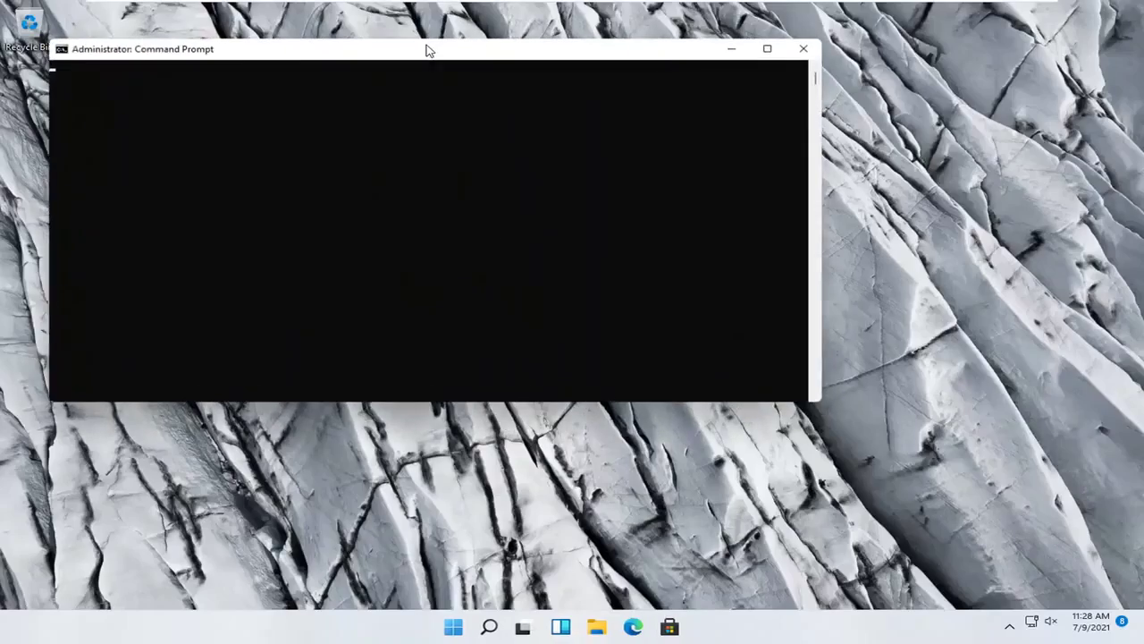
pyautogui.write('ipco')
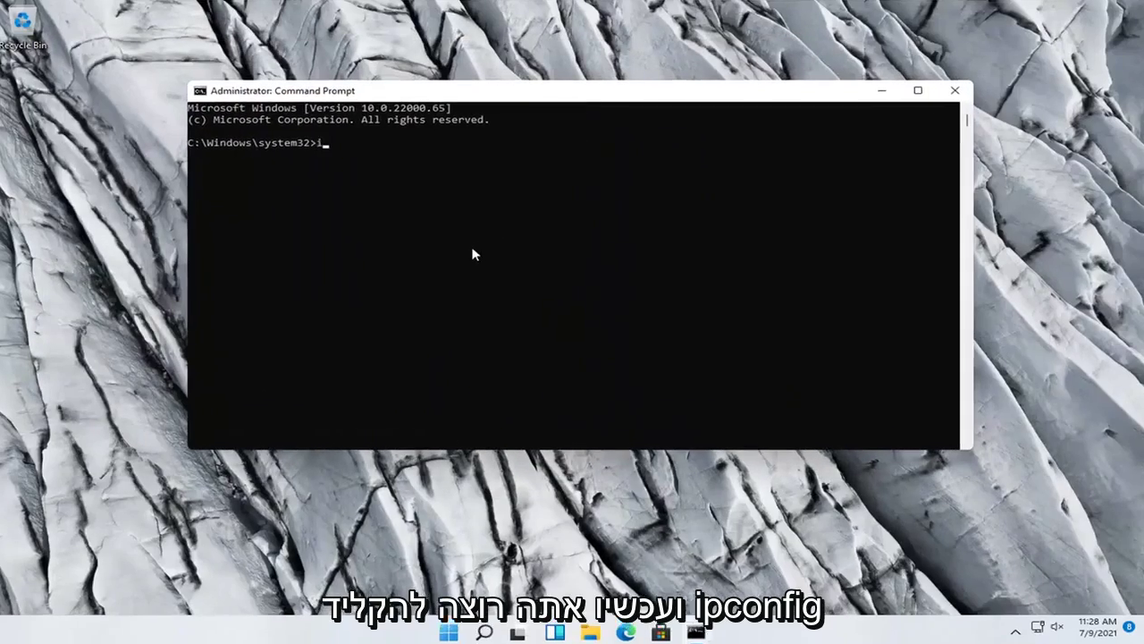
pyautogui.write('nfig')
pyautogui.write(' /')
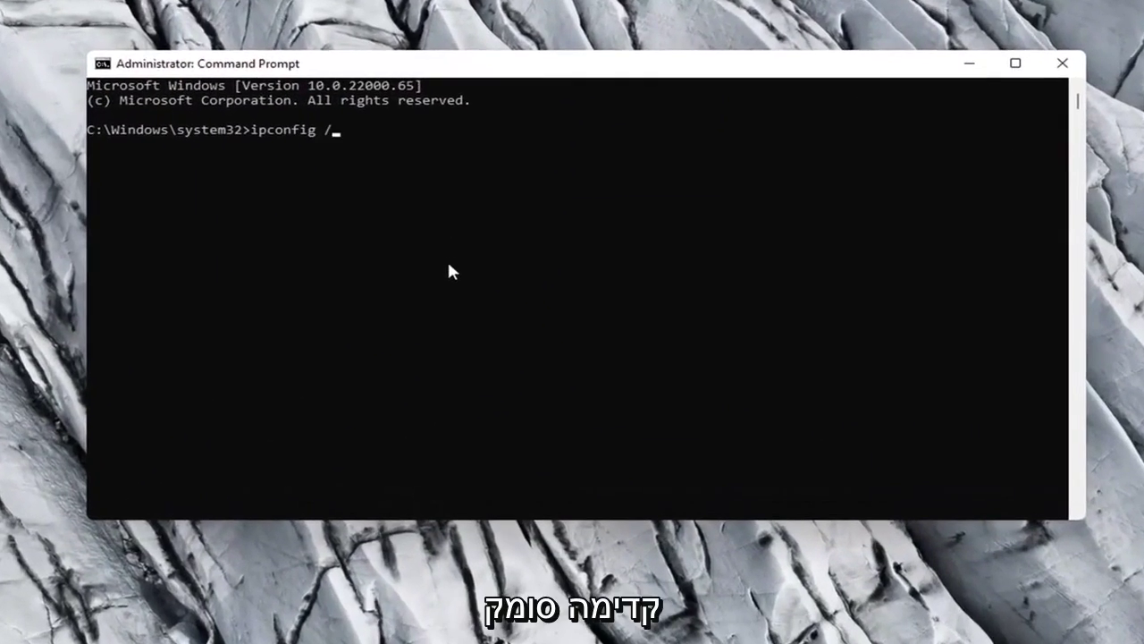
pyautogui.write('flushdns')
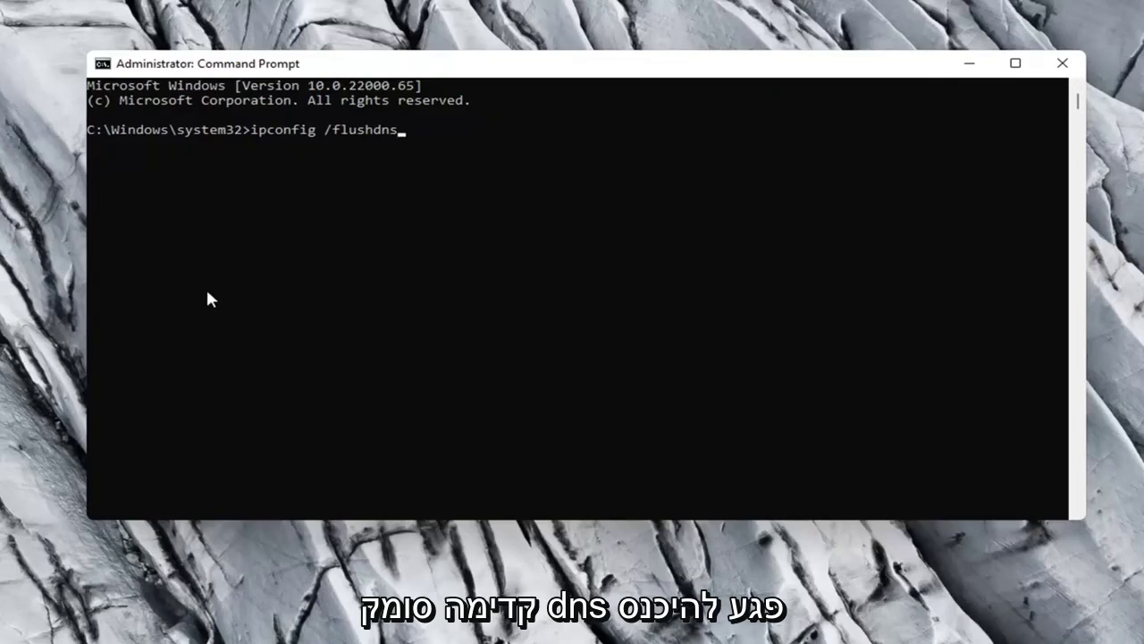
pyautogui.press('Return')
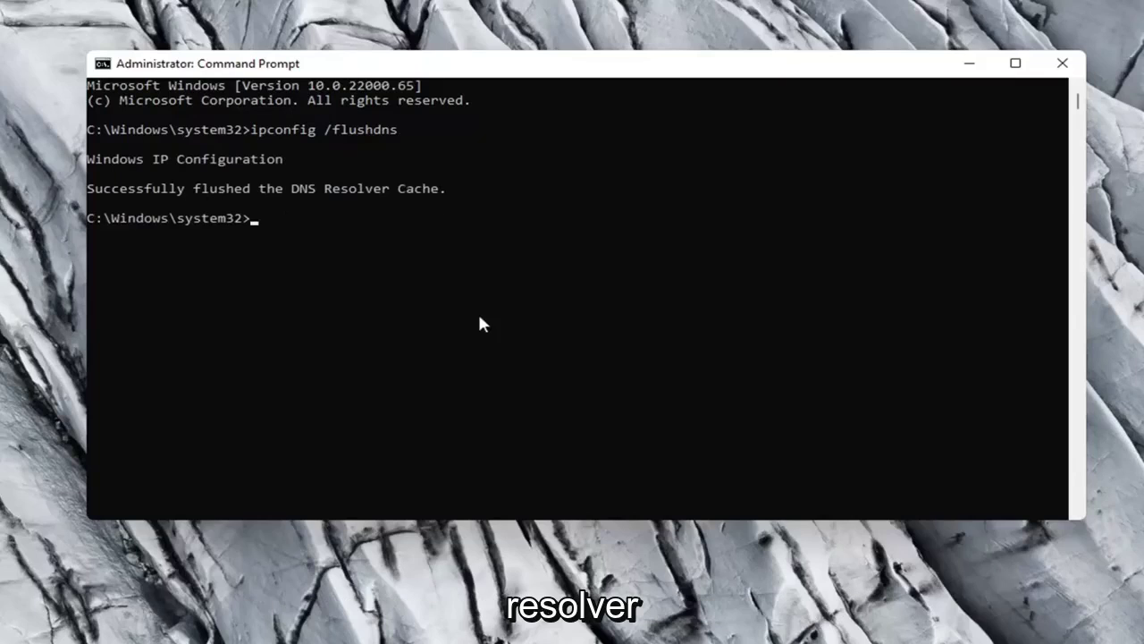
# - Run netsh winsock reset to reset the Winsock catalog
pyautogui.write('ne')
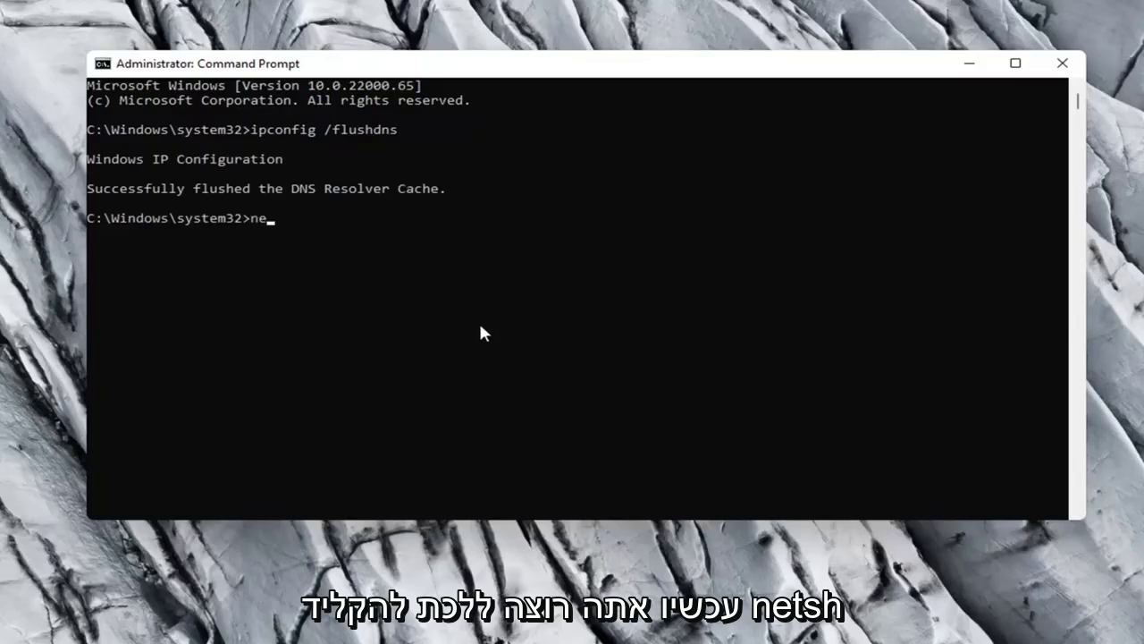
pyautogui.write('tsh w')
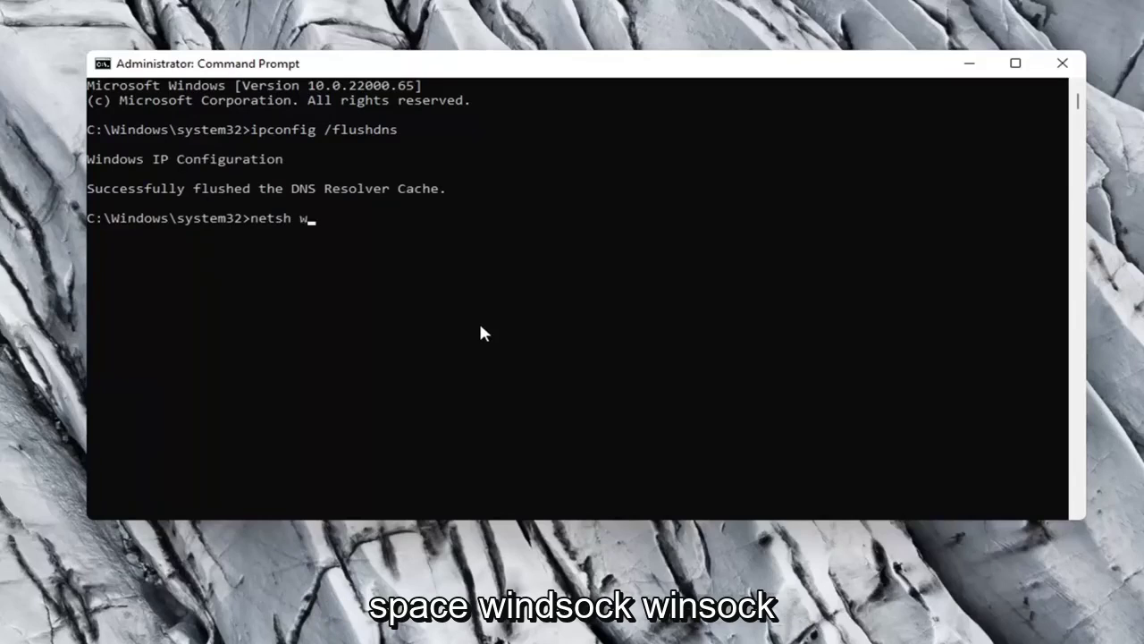
pyautogui.write('insock reset')
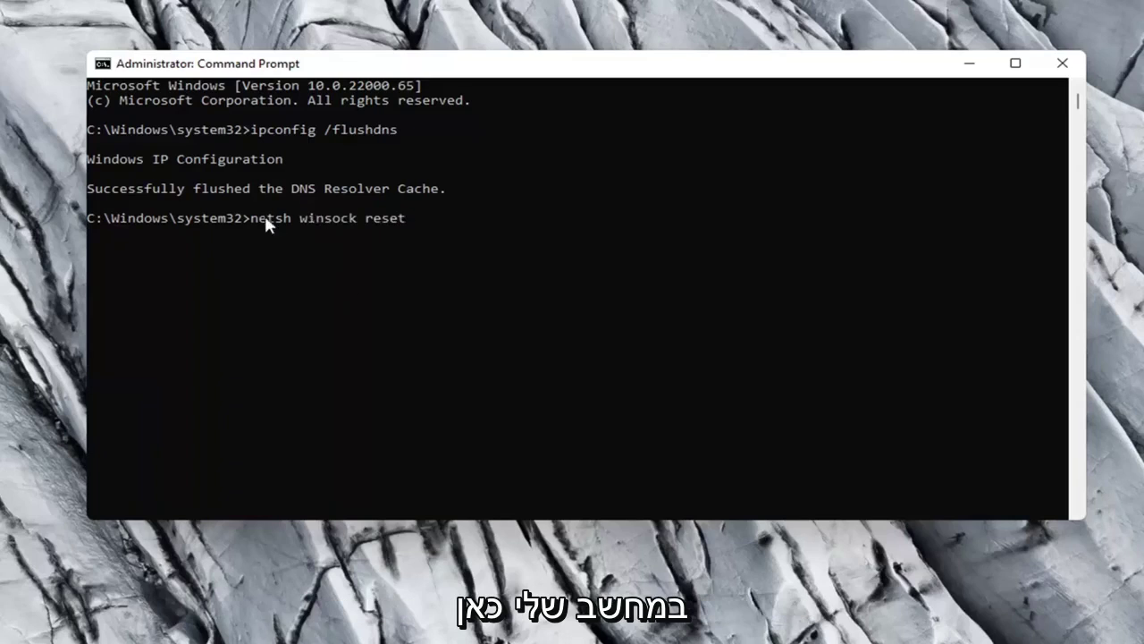
pyautogui.press('Return')
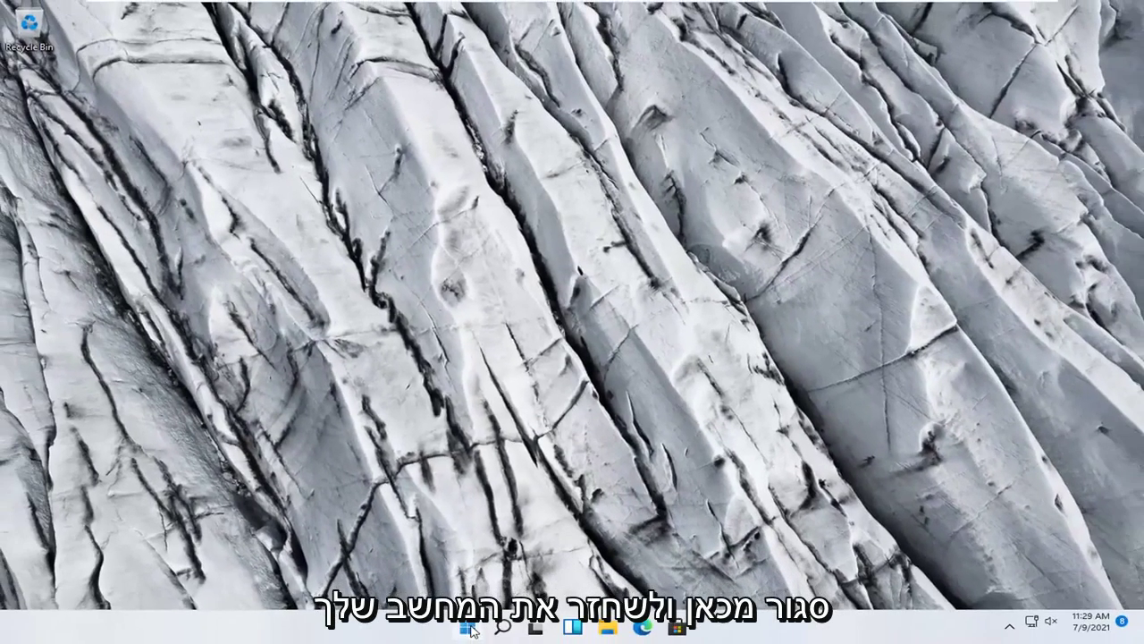
pyautogui.rightClick(468, 629)
pyautogui.moveTo(525, 570)
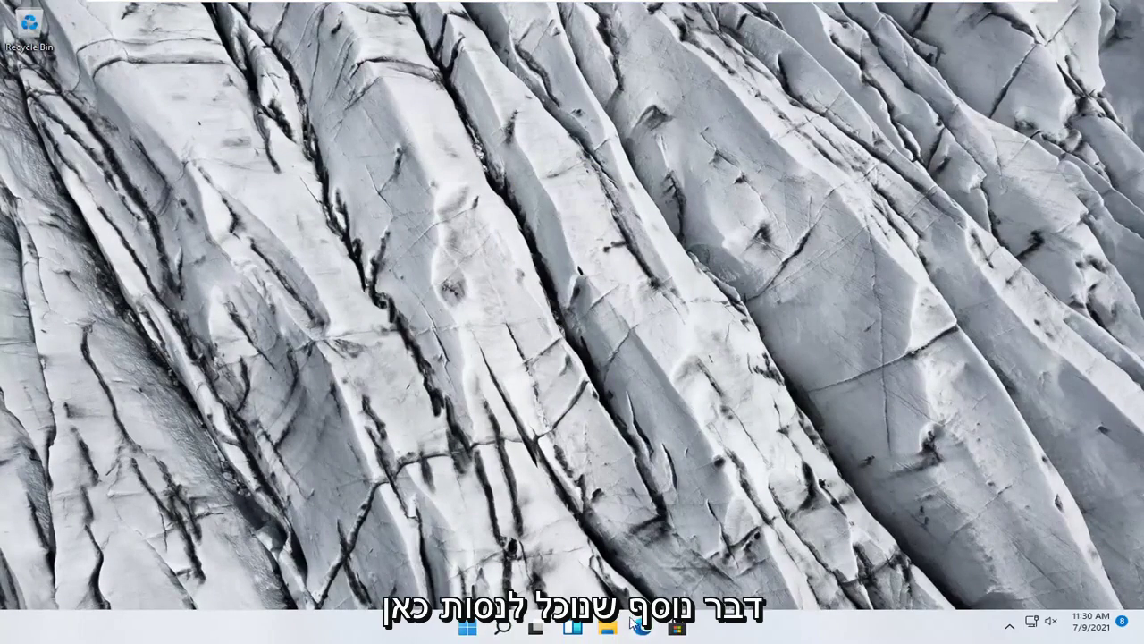
# - Open Settings and go to Network & internet > Advanced network settings > Network reset
pyautogui.rightClick(466, 626)
pyautogui.click(417, 477)
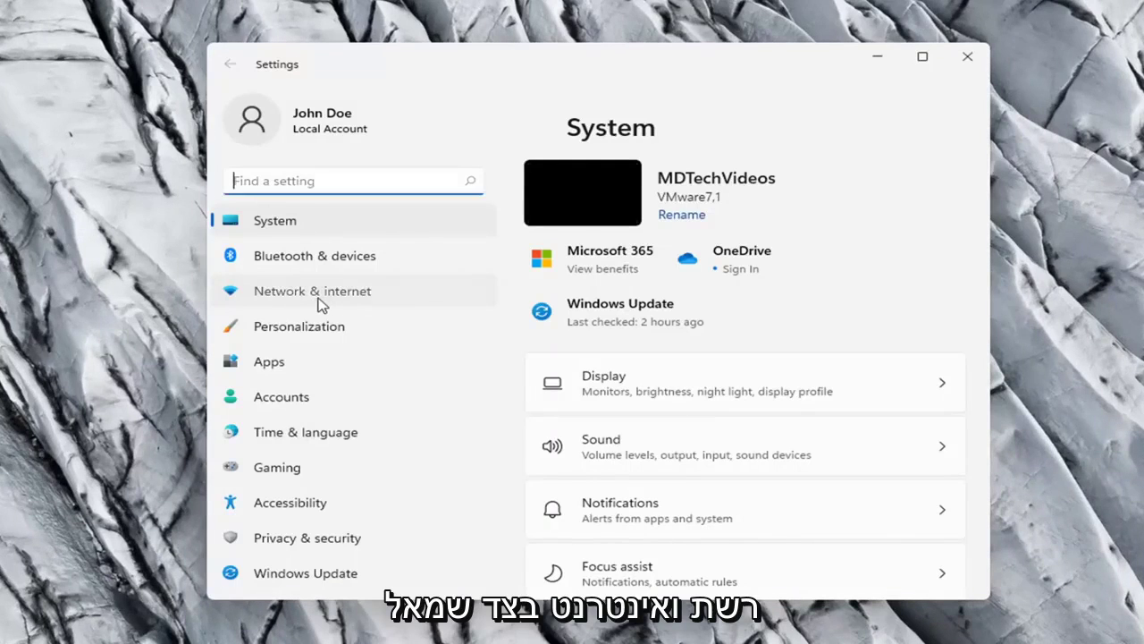
pyautogui.click(321, 303)
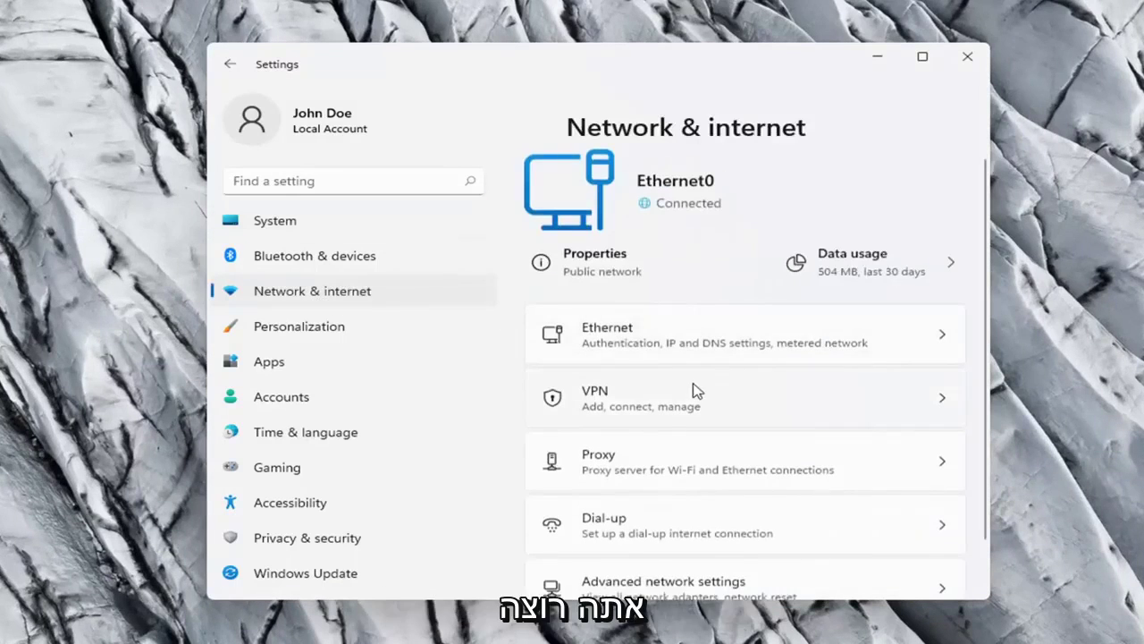
pyautogui.scroll(-1, 696, 390)
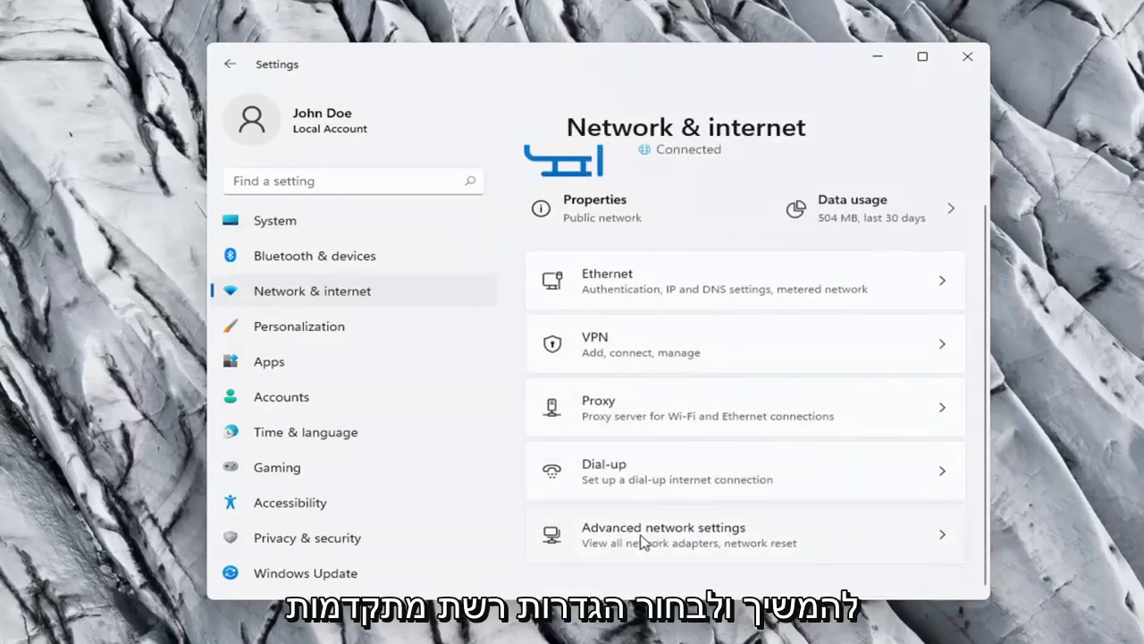
pyautogui.click(744, 541)
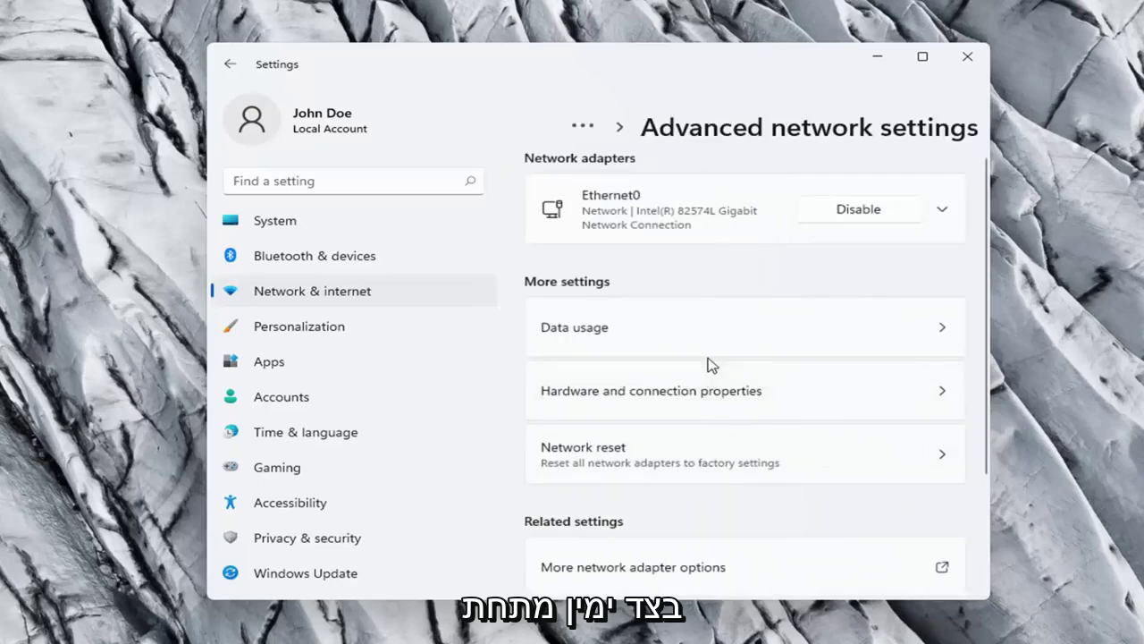
pyautogui.scroll(-2, 711, 365)
pyautogui.scroll(1, 590, 345)
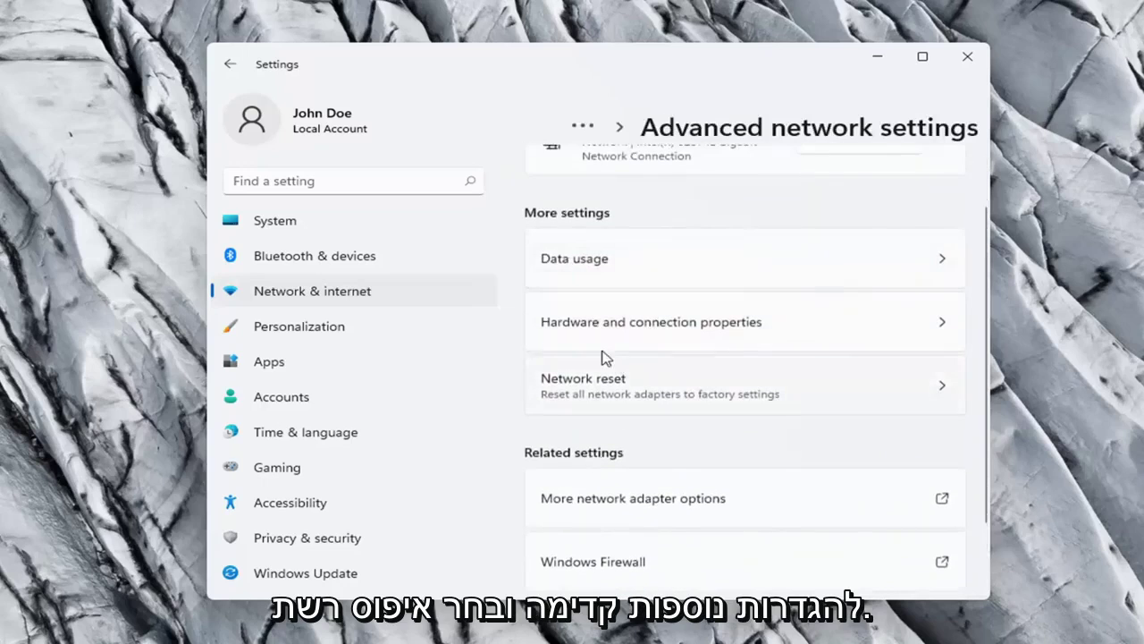
pyautogui.scroll(-1, 601, 358)
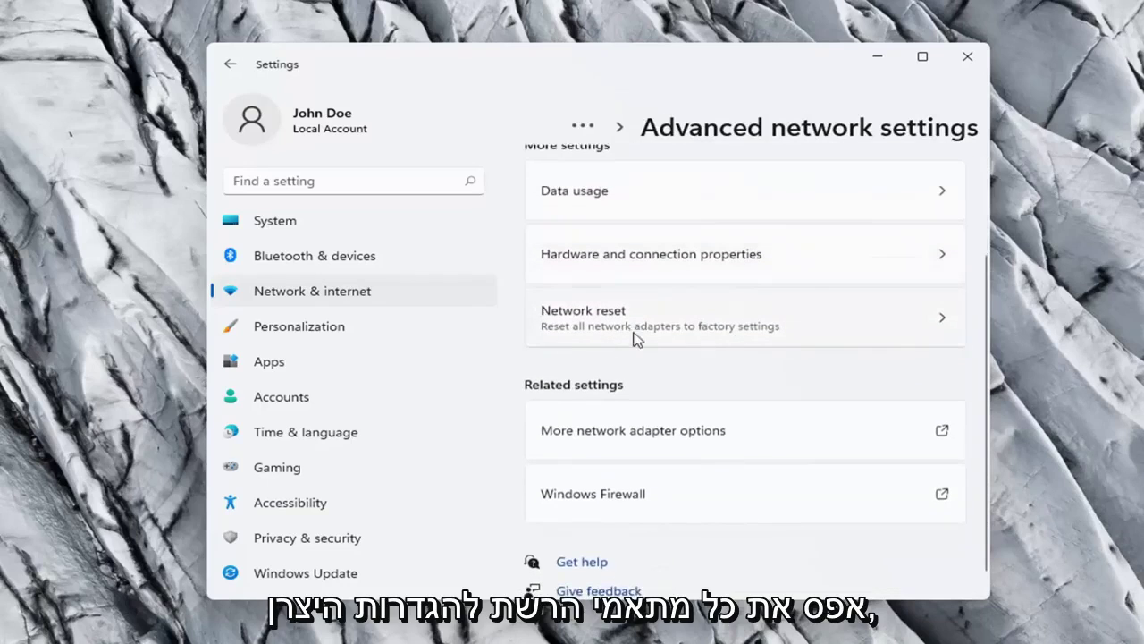
pyautogui.click(804, 339)
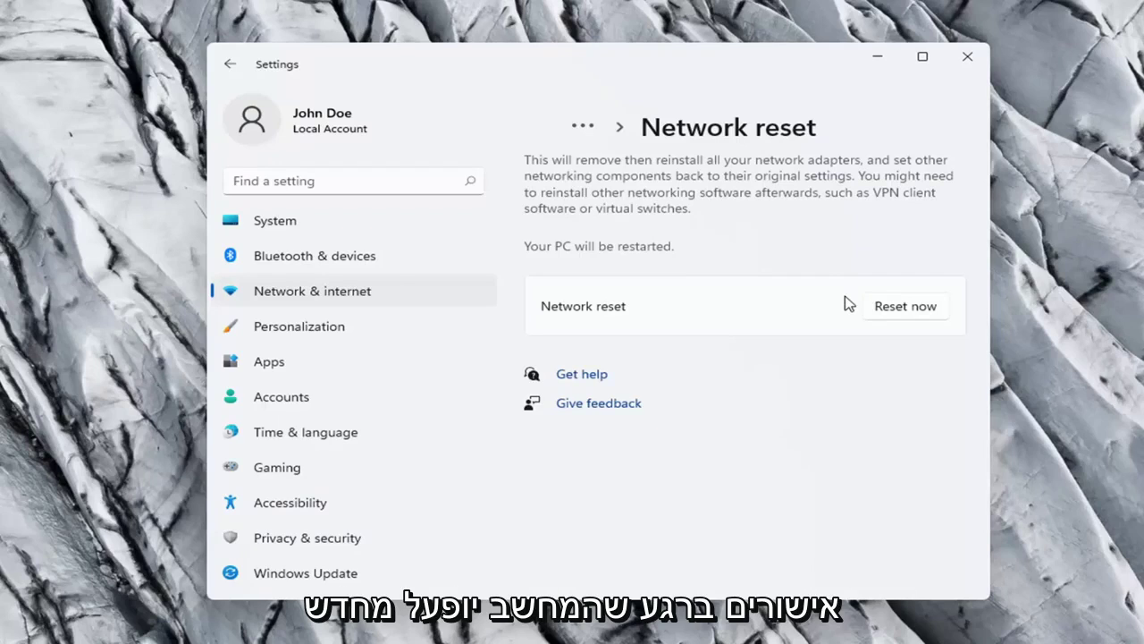
# - Confirm the network reset and dismiss the 5-minute sign-out notice
pyautogui.click(911, 311)
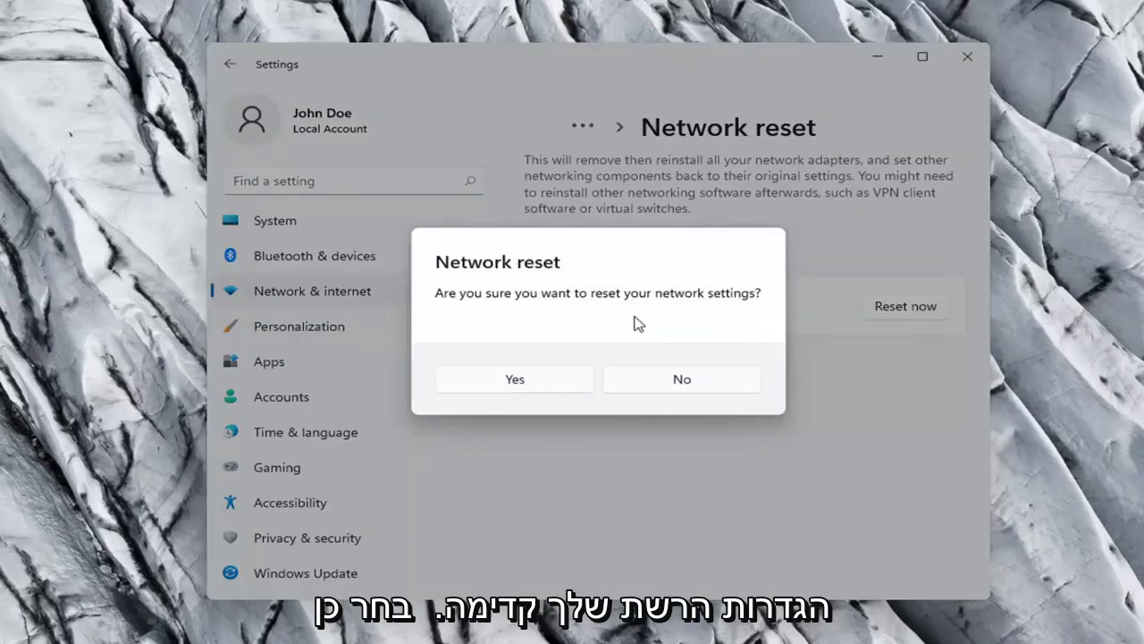
pyautogui.click(528, 388)
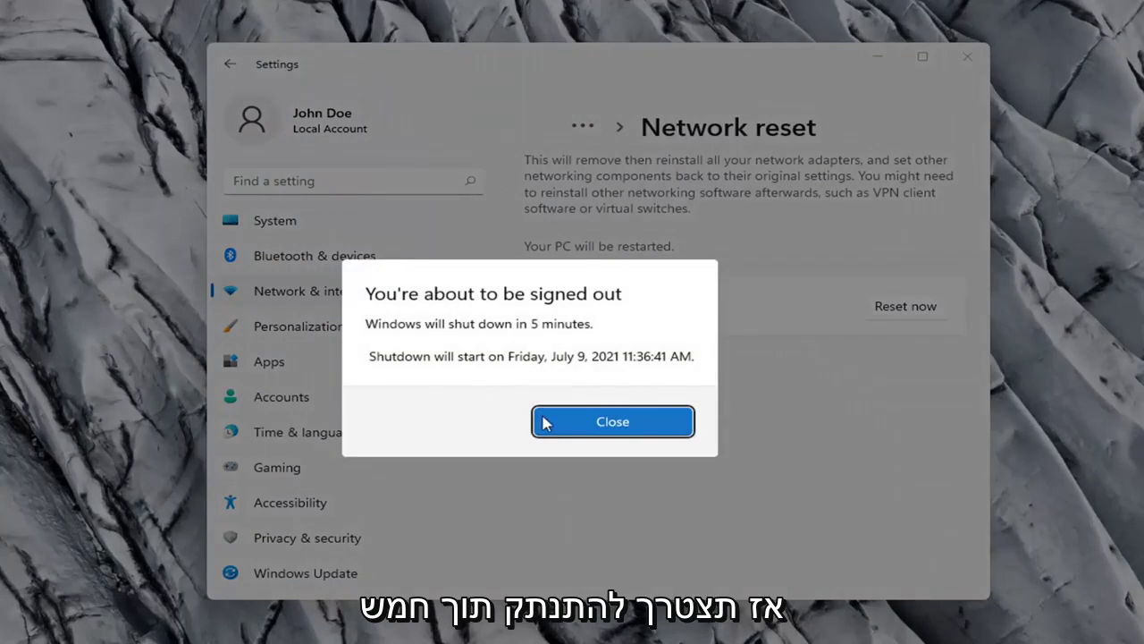
pyautogui.click(601, 423)
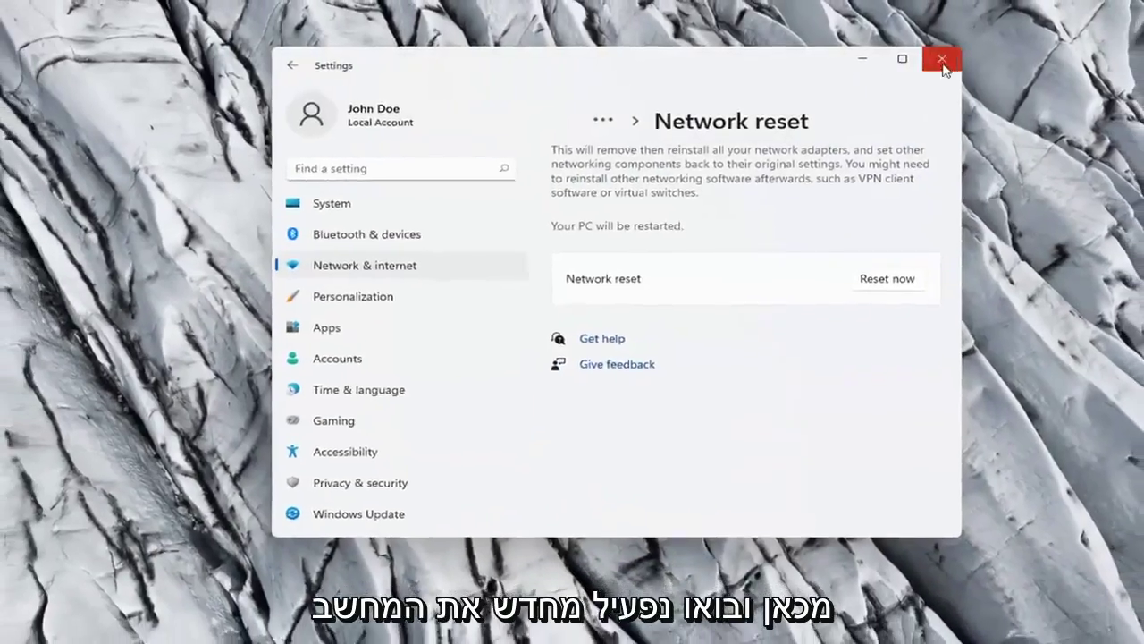
# - Close Settings and restart the PC from the Start quick menu
pyautogui.click(952, 58)
pyautogui.rightClick(467, 628)
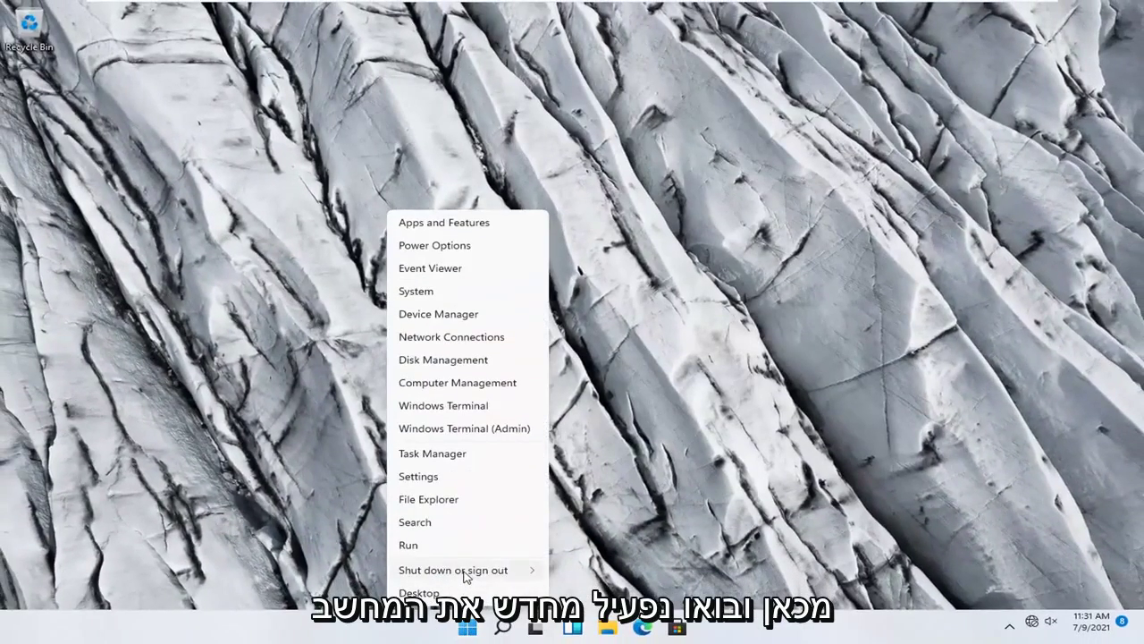
pyautogui.moveTo(505, 570)
pyautogui.click(588, 597)
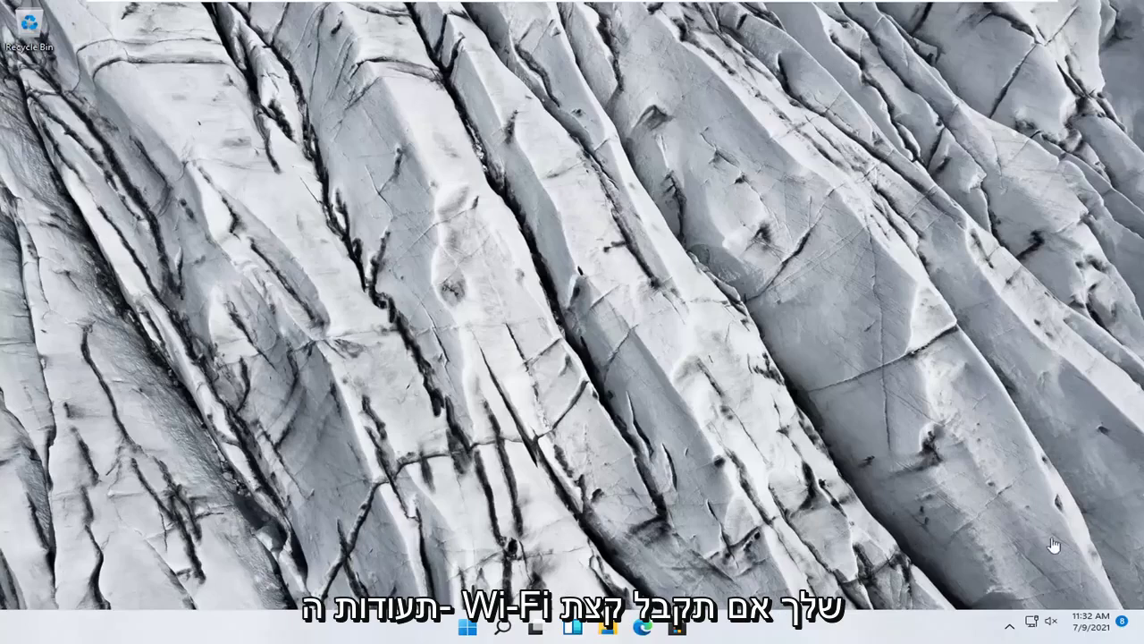
pyautogui.click(1037, 622)
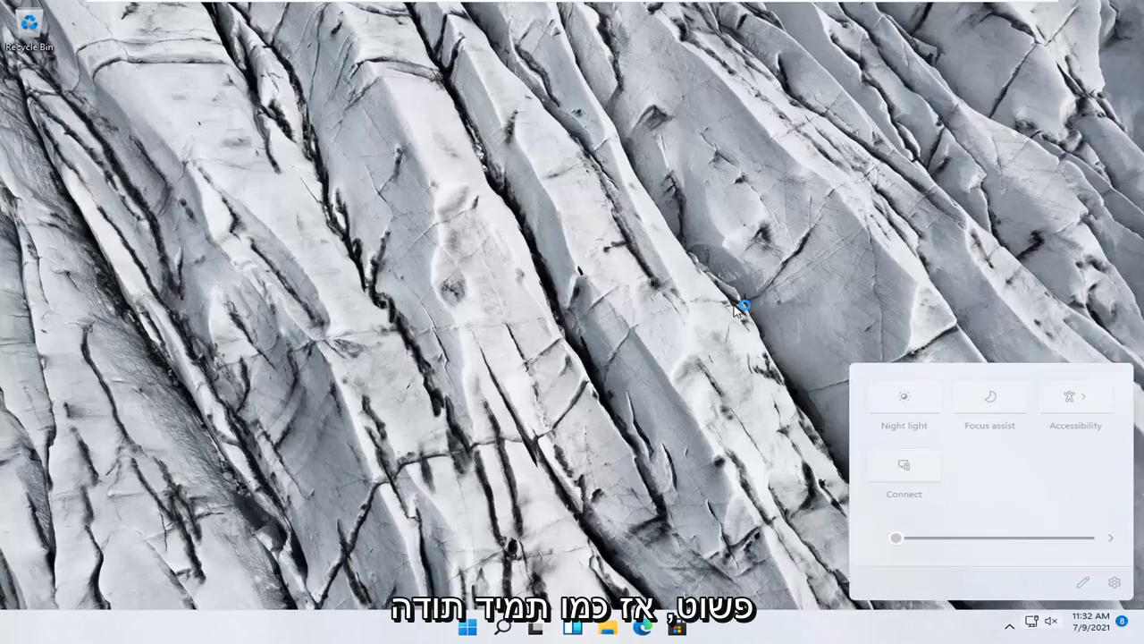
pyautogui.click(735, 308)
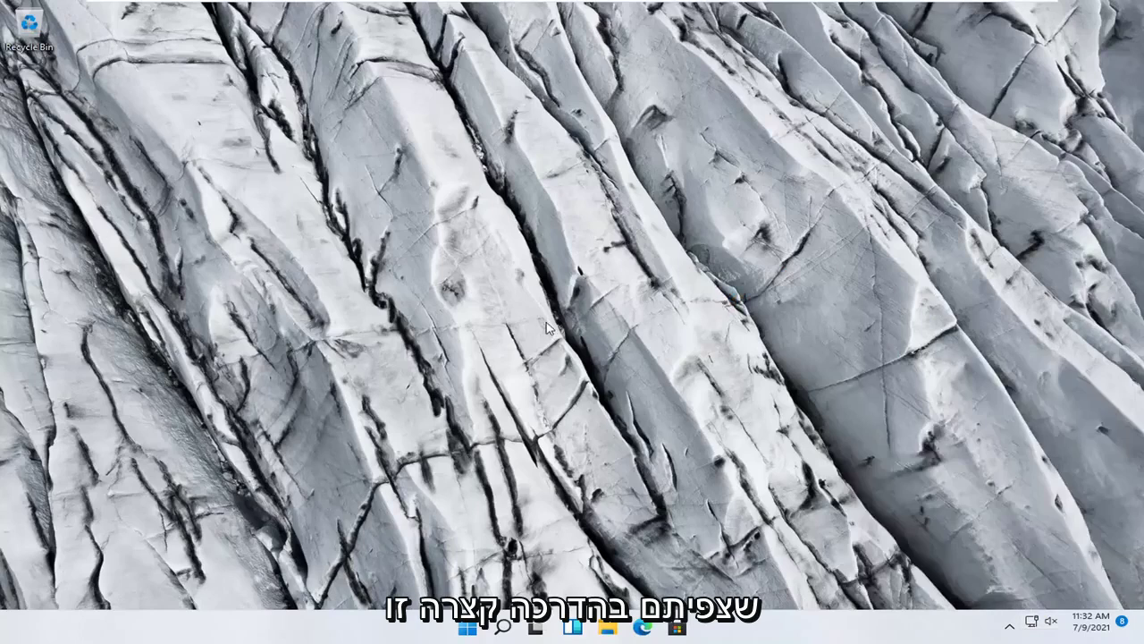